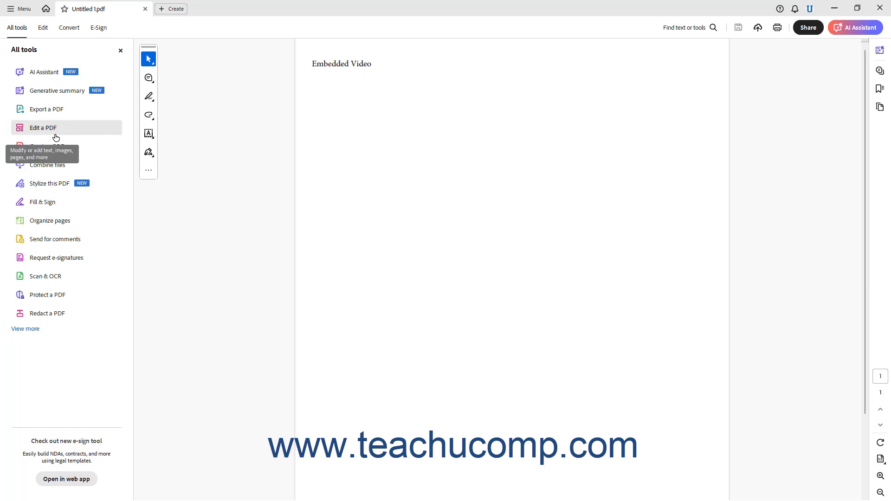
Switch to the Edit tools and expand the Add Content list to show Video, Sound and 3D
{"action": "left_click", "coordinate": [44, 28]}
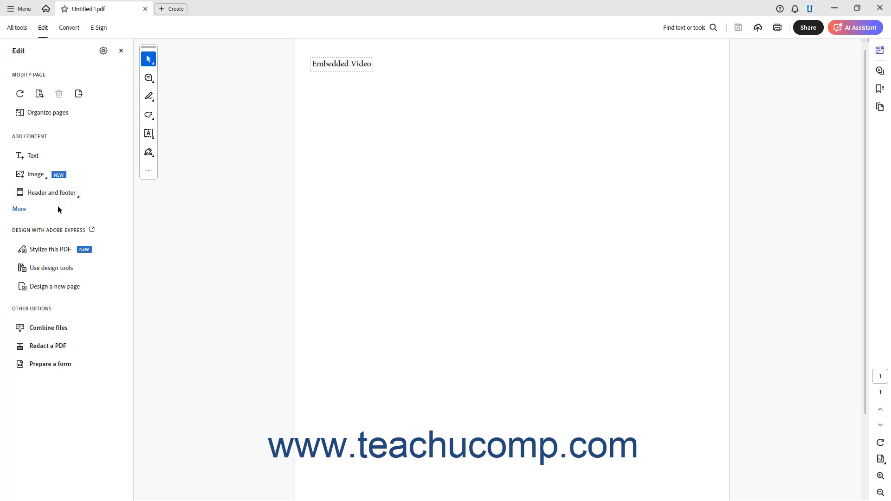
{"action": "left_click", "coordinate": [19, 209]}
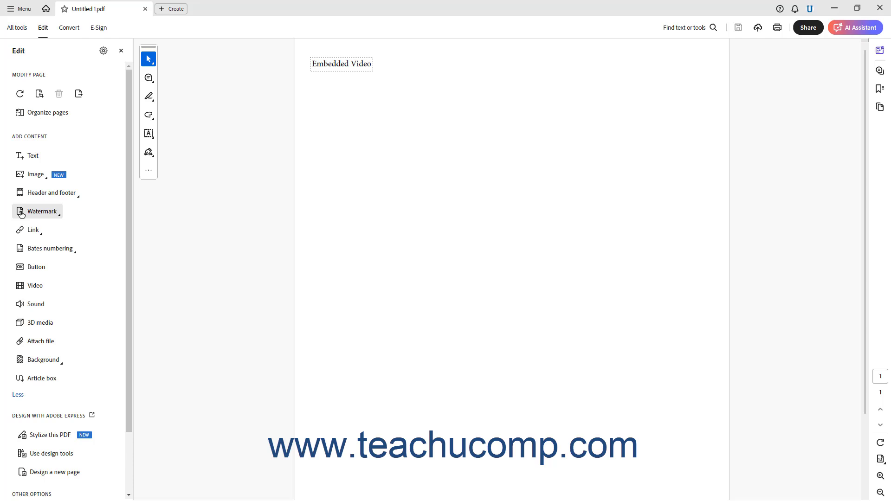
Choose the Video tool and draw a wide video frame below the Embedded Video heading
{"action": "left_click", "coordinate": [34, 287]}
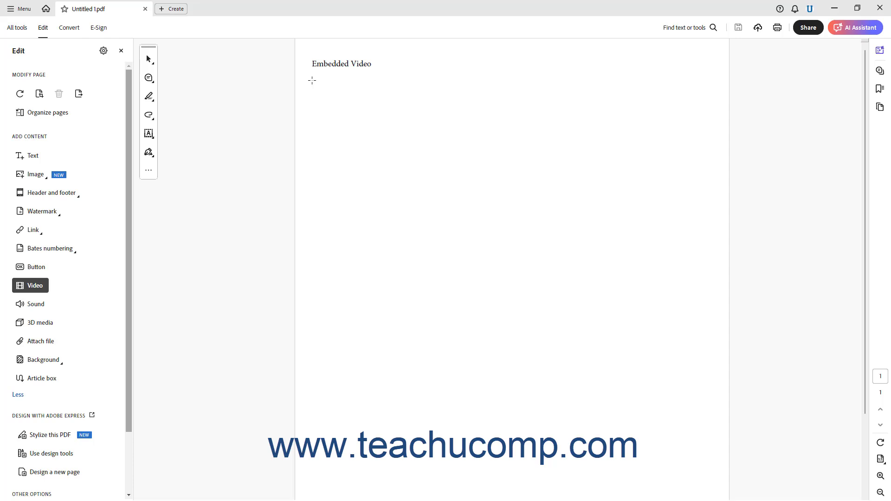
{"action": "left_click_drag", "start_coordinate": [312, 80], "coordinate": [705, 290]}
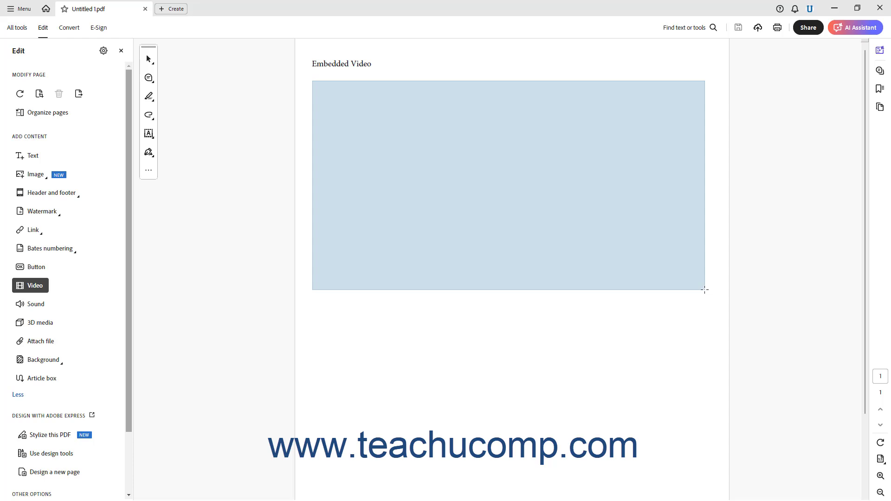
{"action": "left_click_drag", "start_coordinate": [704, 290], "coordinate": [705, 289]}
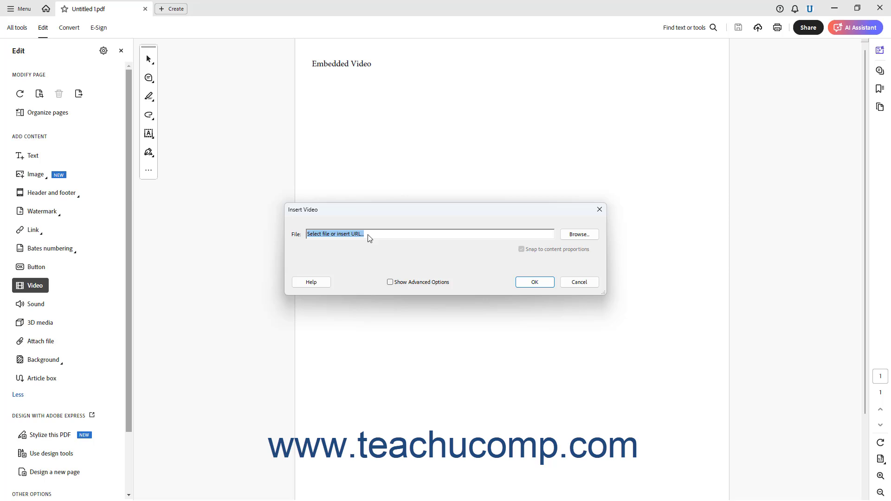
Browse to the Desktop and select Media1.mp4 as the video file
{"action": "left_click", "coordinate": [570, 236]}
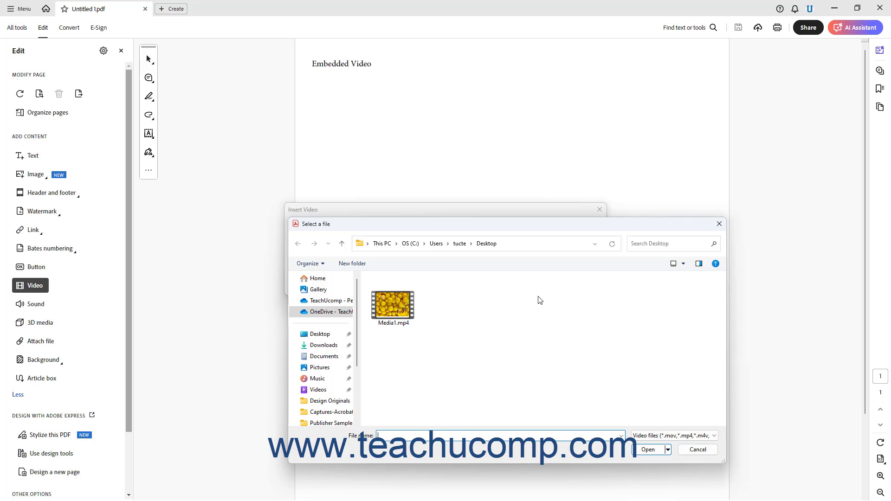
{"action": "left_click", "coordinate": [402, 310]}
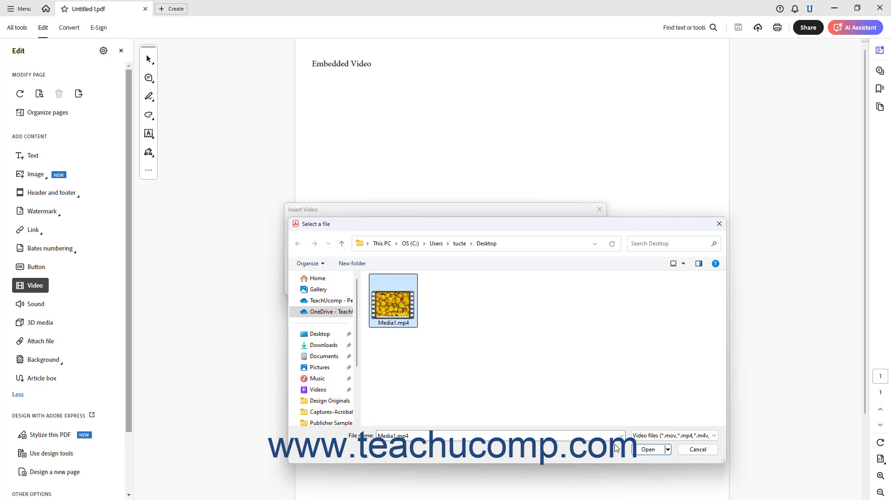
{"action": "left_click", "coordinate": [638, 450]}
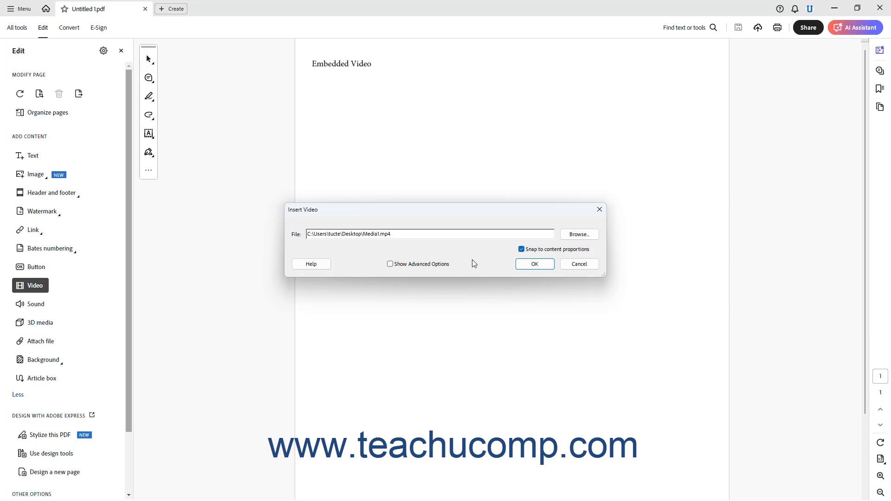
Turn on Show Advanced Options to reveal the launch, controls and video settings
{"action": "left_click", "coordinate": [399, 265]}
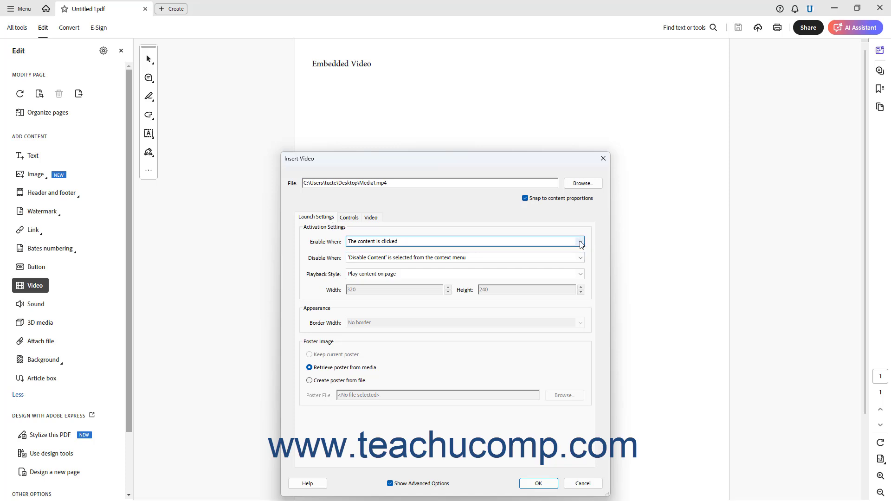
{"action": "left_click", "coordinate": [581, 242]}
{"action": "left_click", "coordinate": [580, 243]}
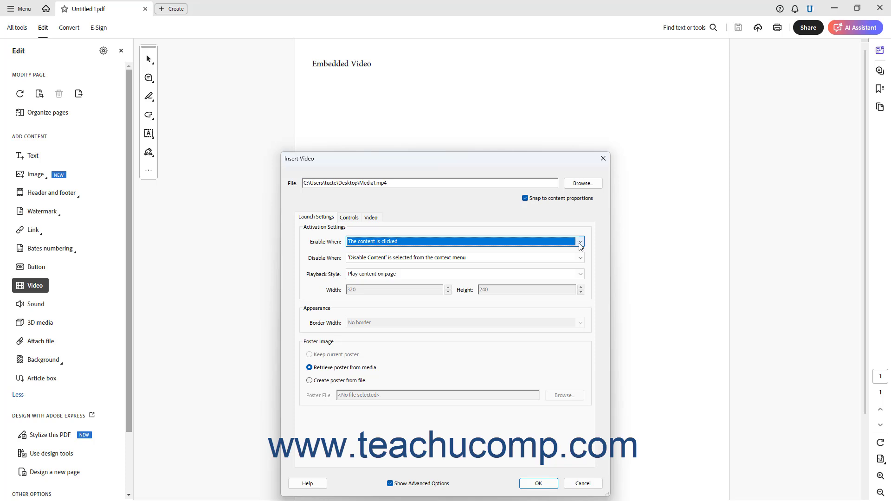
{"action": "left_click", "coordinate": [581, 258]}
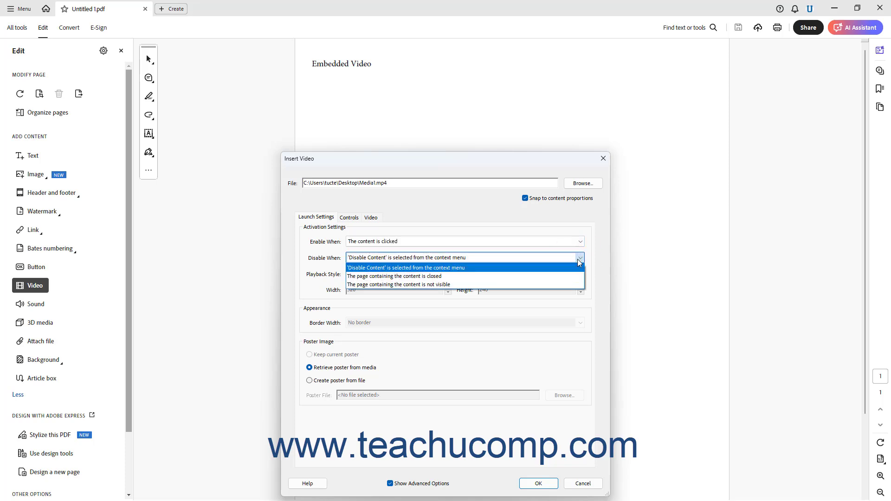
{"action": "left_click", "coordinate": [580, 262]}
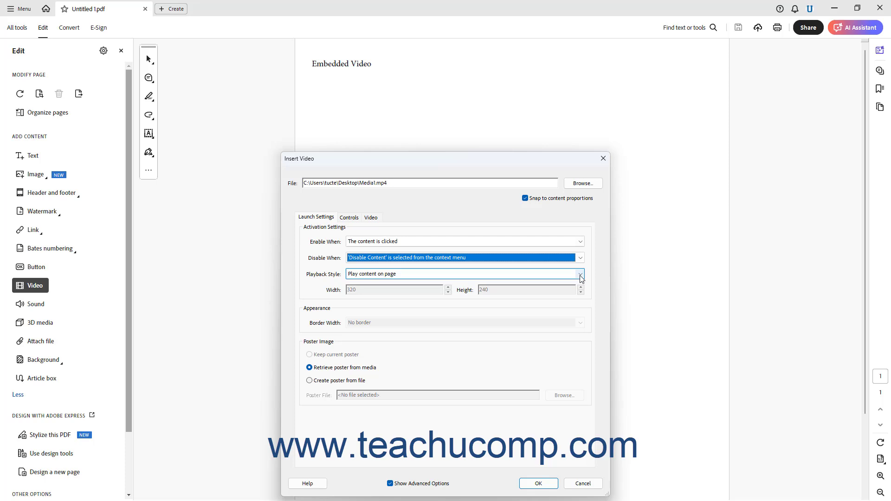
{"action": "left_click", "coordinate": [580, 275]}
{"action": "left_click", "coordinate": [581, 275]}
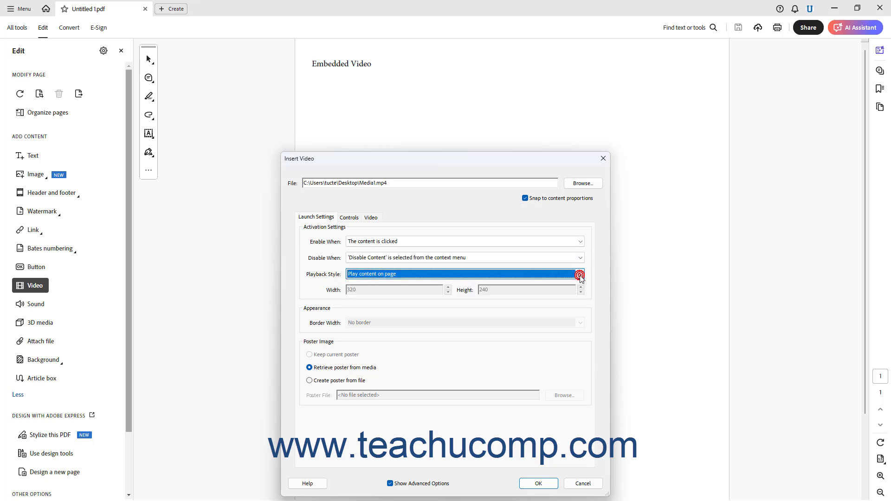
{"action": "left_click", "coordinate": [580, 275]}
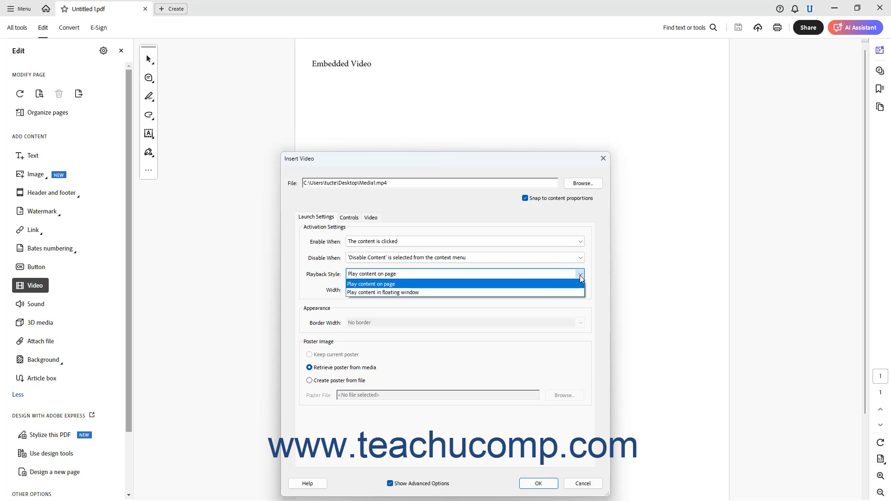
{"action": "left_click", "coordinate": [561, 293]}
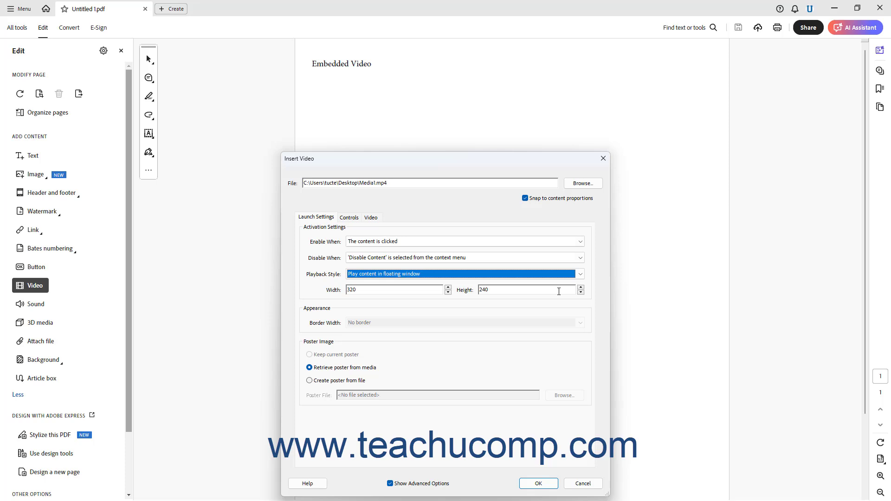
{"action": "left_click", "coordinate": [425, 292]}
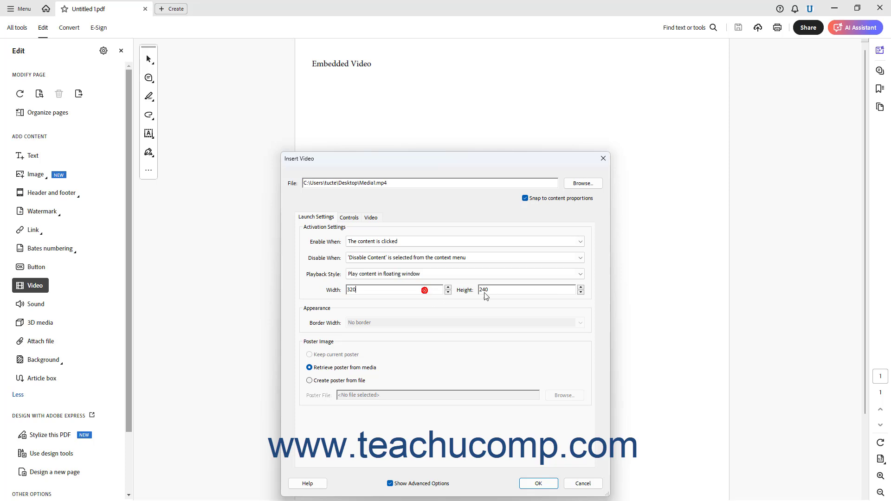
{"action": "left_click", "coordinate": [582, 277]}
{"action": "left_click", "coordinate": [571, 282]}
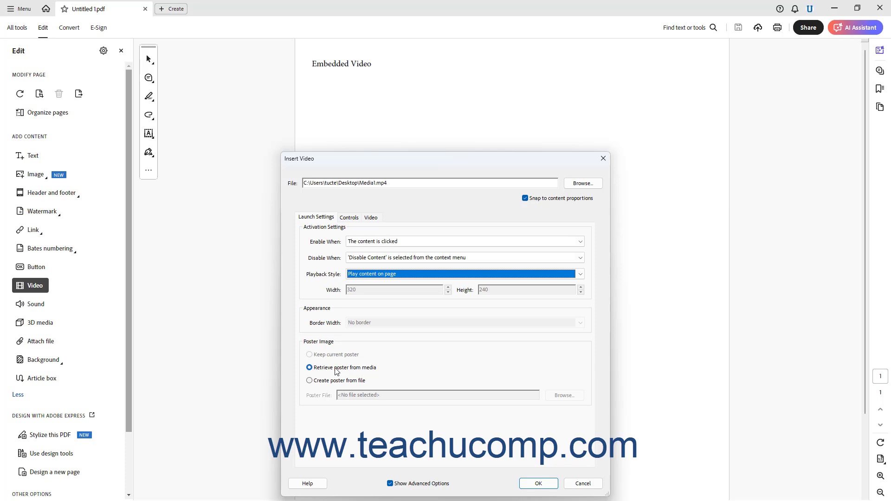
{"action": "left_click", "coordinate": [328, 382]}
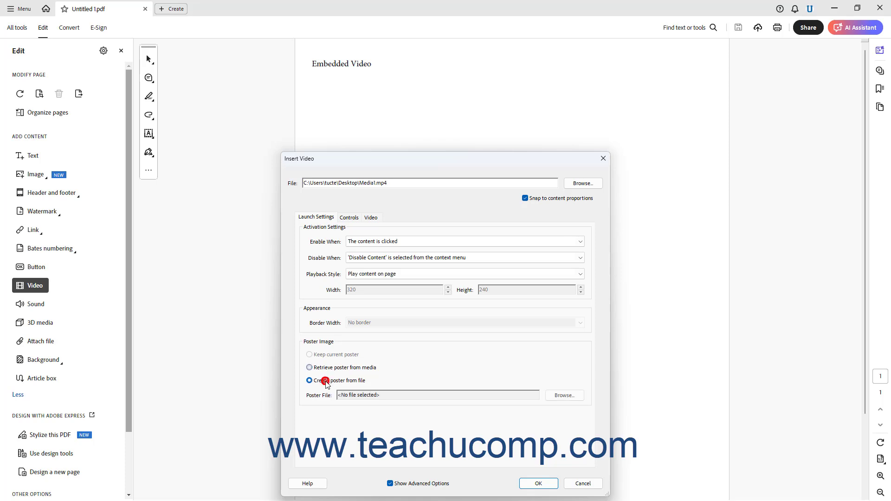
{"action": "left_click", "coordinate": [559, 397]}
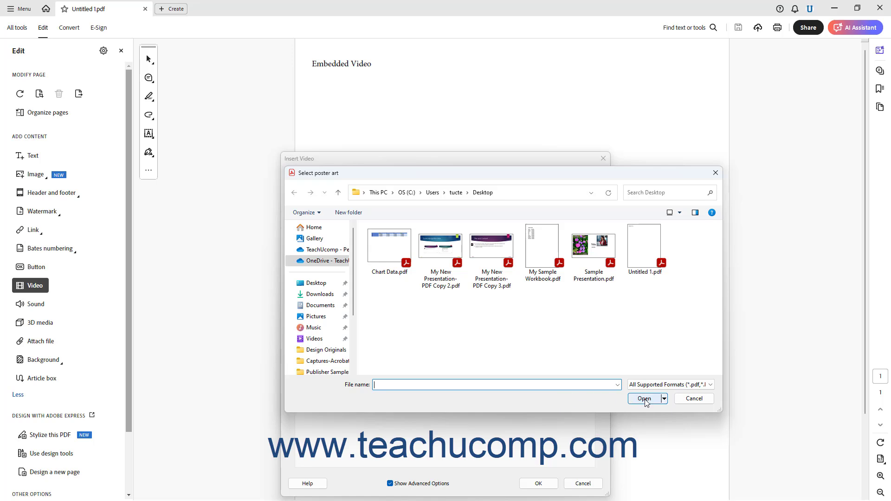
{"action": "left_click", "coordinate": [694, 398]}
{"action": "left_click", "coordinate": [347, 368]}
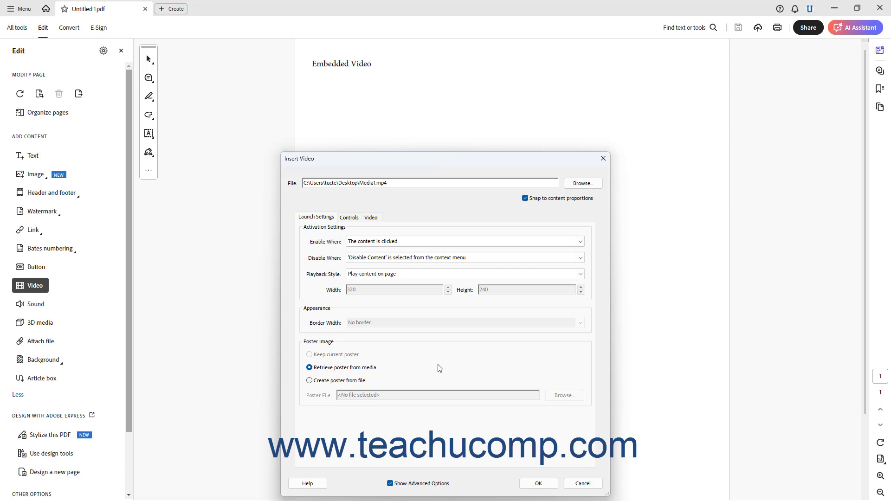
On the Controls settings, keep the All Controls skin and check the color and opacity options
{"action": "left_click", "coordinate": [349, 218]}
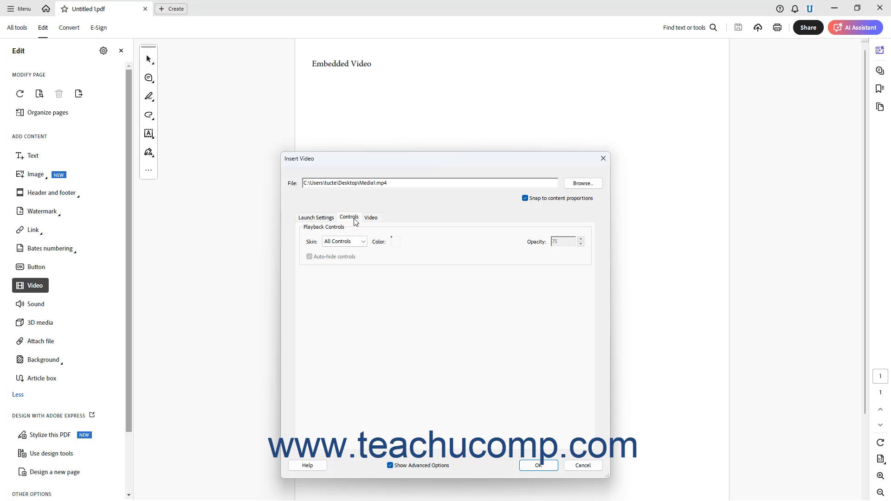
{"action": "left_click", "coordinate": [364, 245]}
{"action": "left_click", "coordinate": [364, 244]}
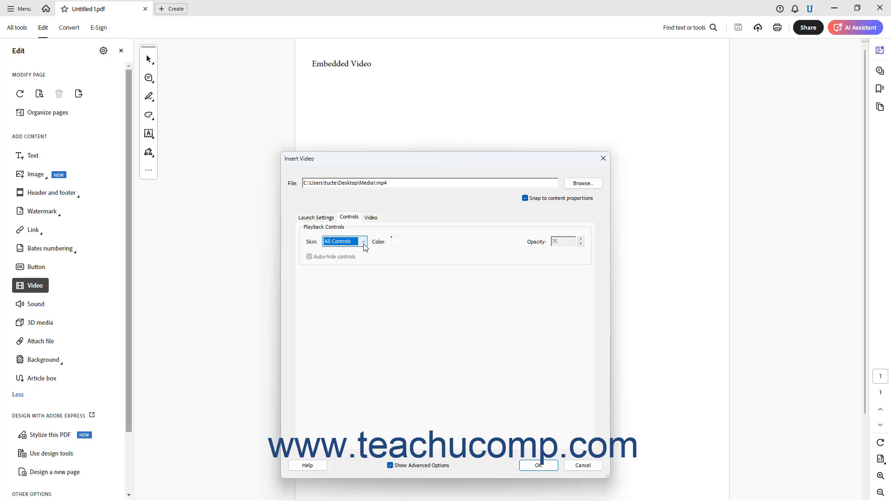
{"action": "left_click", "coordinate": [396, 243]}
{"action": "left_click", "coordinate": [558, 242]}
Switch to the Video settings to view the empty Chapter Points list for Media1.mp4
{"action": "left_click", "coordinate": [372, 218]}
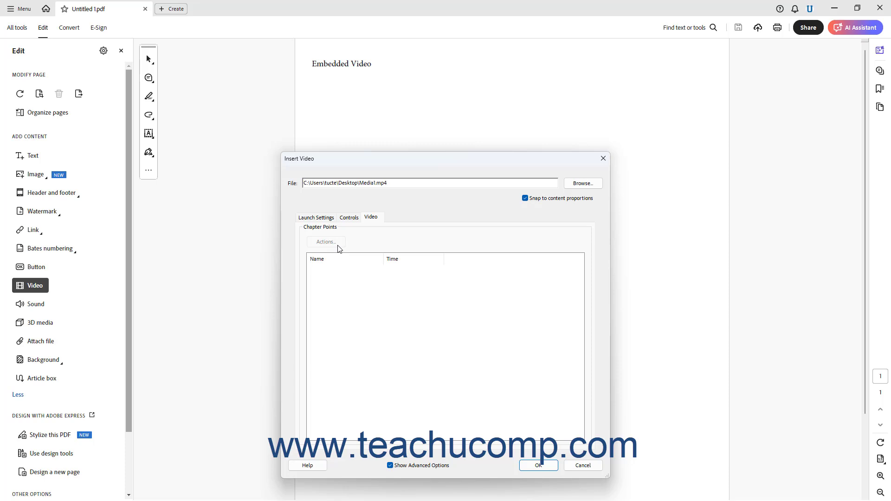
Insert Media1.mp4 below the heading, leave editing, and activate the player so its controls appear
{"action": "left_click", "coordinate": [523, 470]}
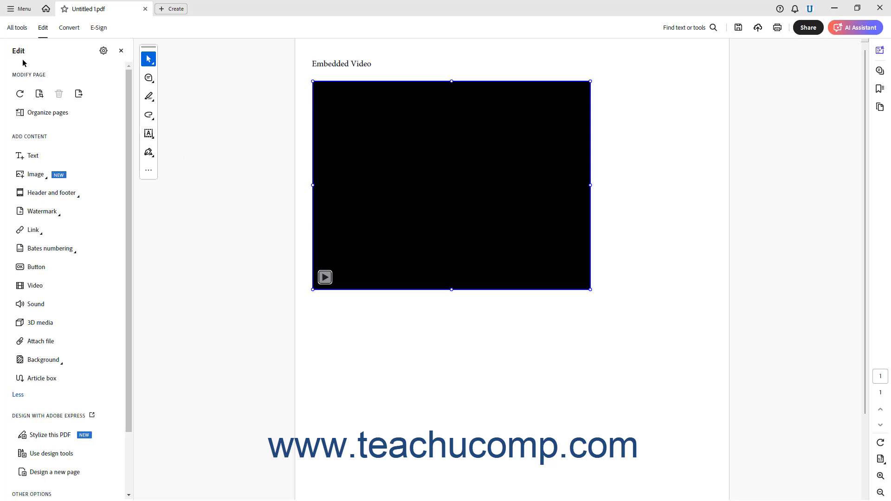
{"action": "left_click", "coordinate": [17, 29]}
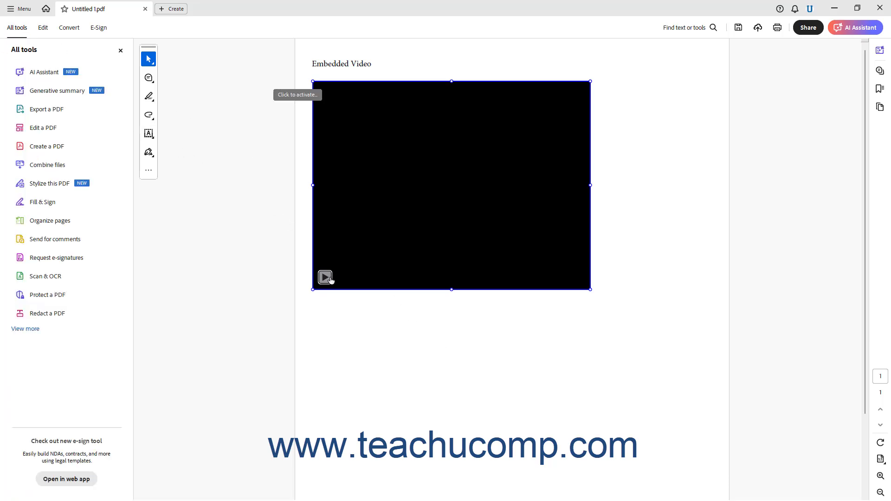
{"action": "left_click", "coordinate": [327, 277]}
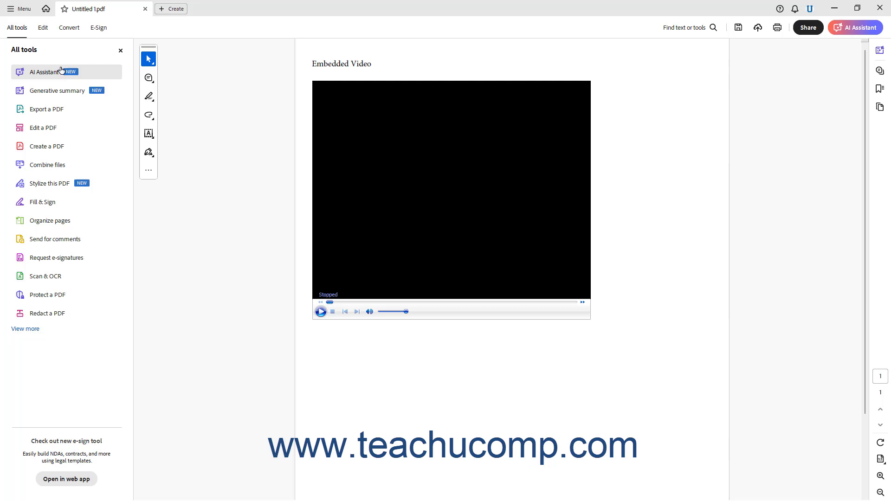
Go back to the Edit tools and select the Video tool to work with the embedded video
{"action": "left_click", "coordinate": [43, 28]}
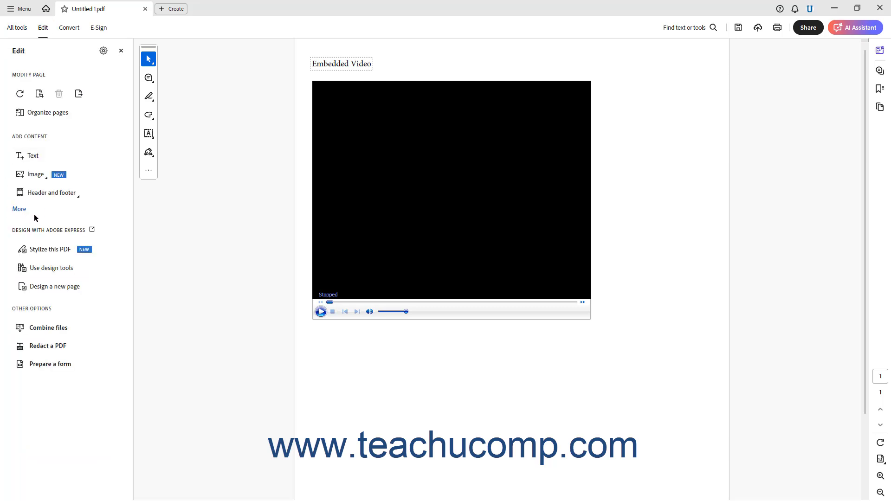
{"action": "left_click", "coordinate": [20, 212]}
{"action": "left_click", "coordinate": [35, 285]}
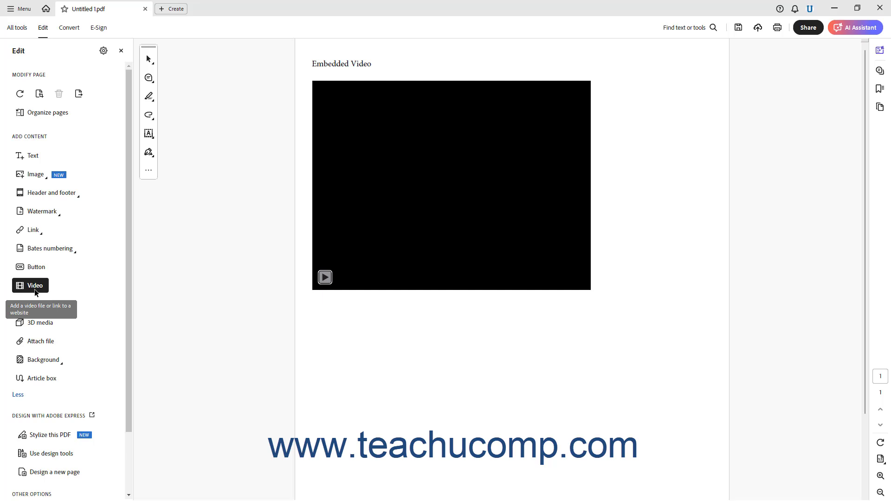
Review the embedded video's Properties in Edit Video and close them without changes
{"action": "right_click", "coordinate": [344, 185]}
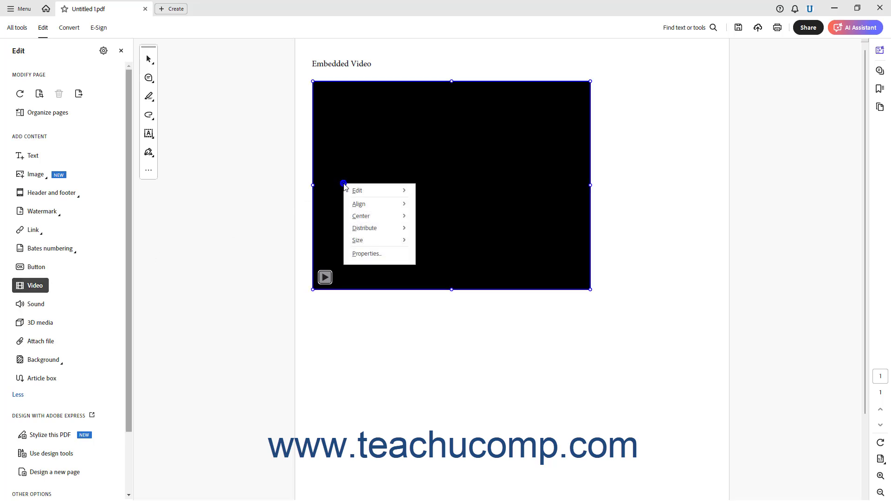
{"action": "left_click", "coordinate": [366, 253]}
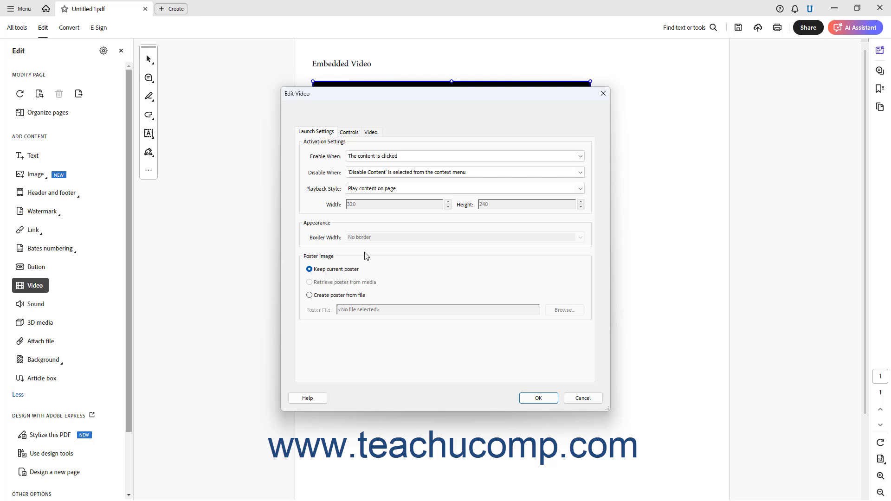
{"action": "left_click", "coordinate": [574, 398]}
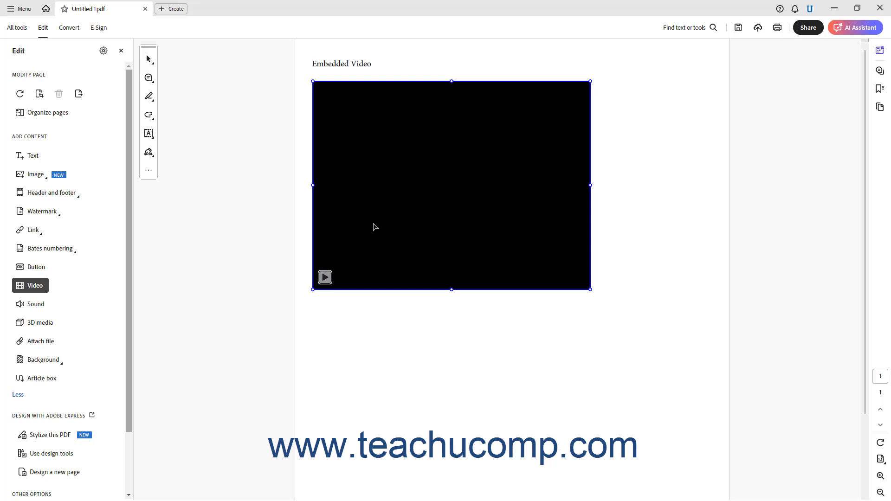
Delete the selected Media1.mp4 video from the page
{"action": "key", "text": "Delete"}
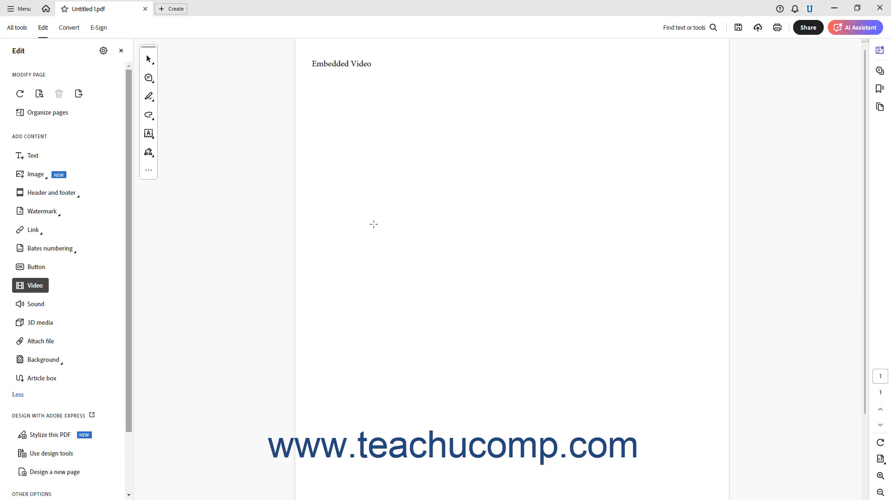